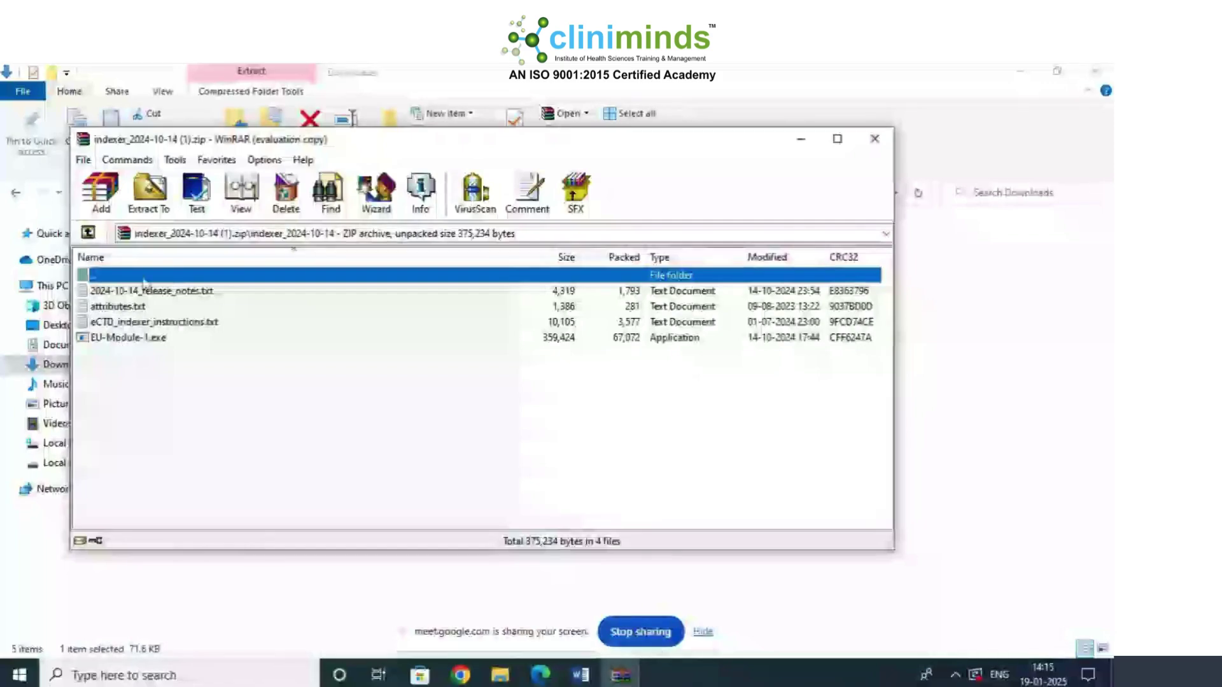
Launch EU-Module-1.exe from the archive and fill in tracking number 1234 and INN Acetaminophen in the EU envelope
double_click(130, 337)
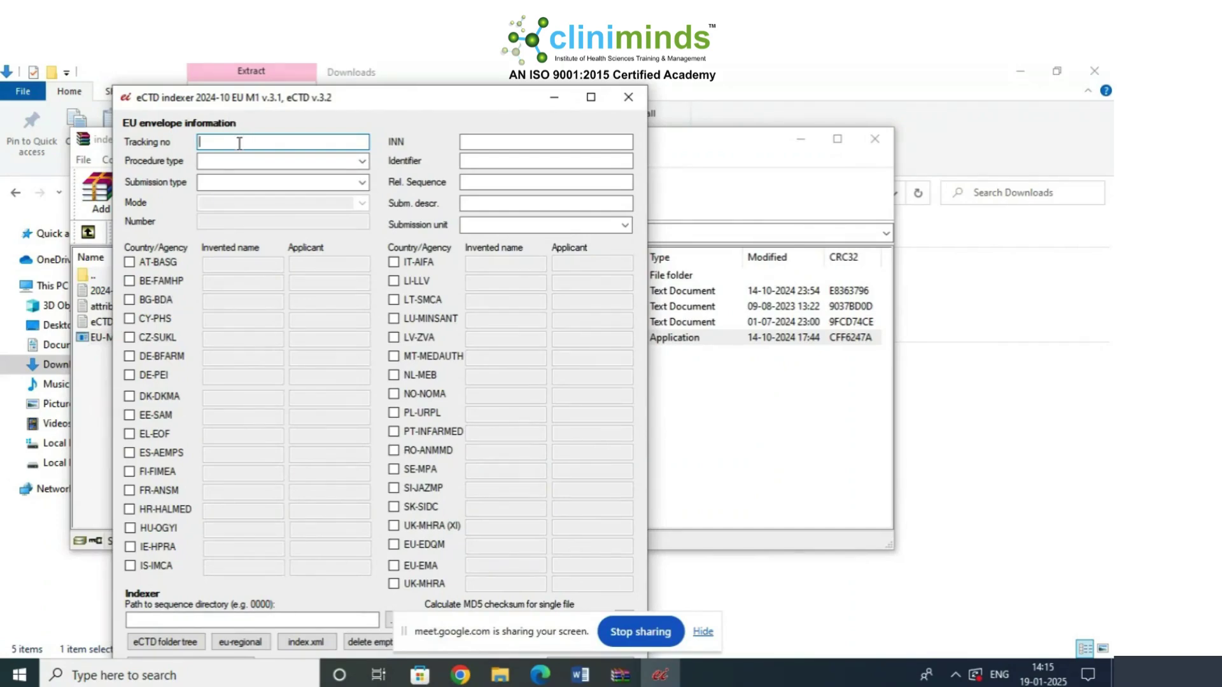
text(1234)
click(477, 142)
text(Ac)
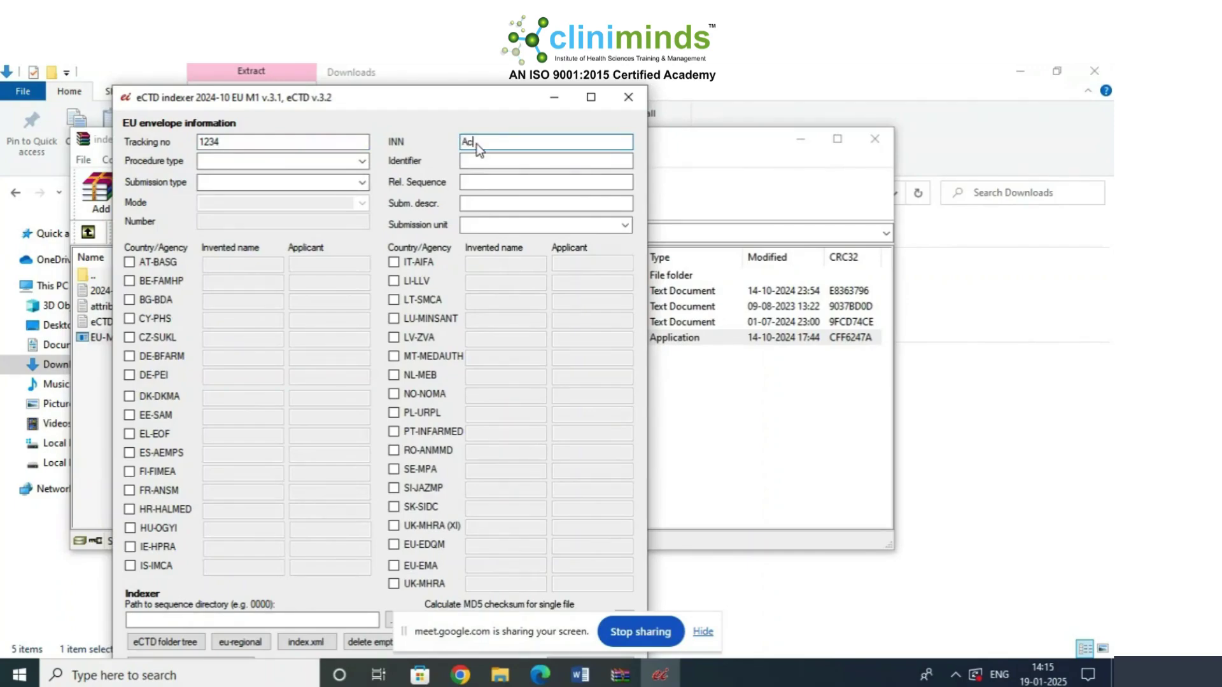
text(etaminophen)
Set the envelope's procedure type to national and enter DE-12234 as the identifier
click(362, 162)
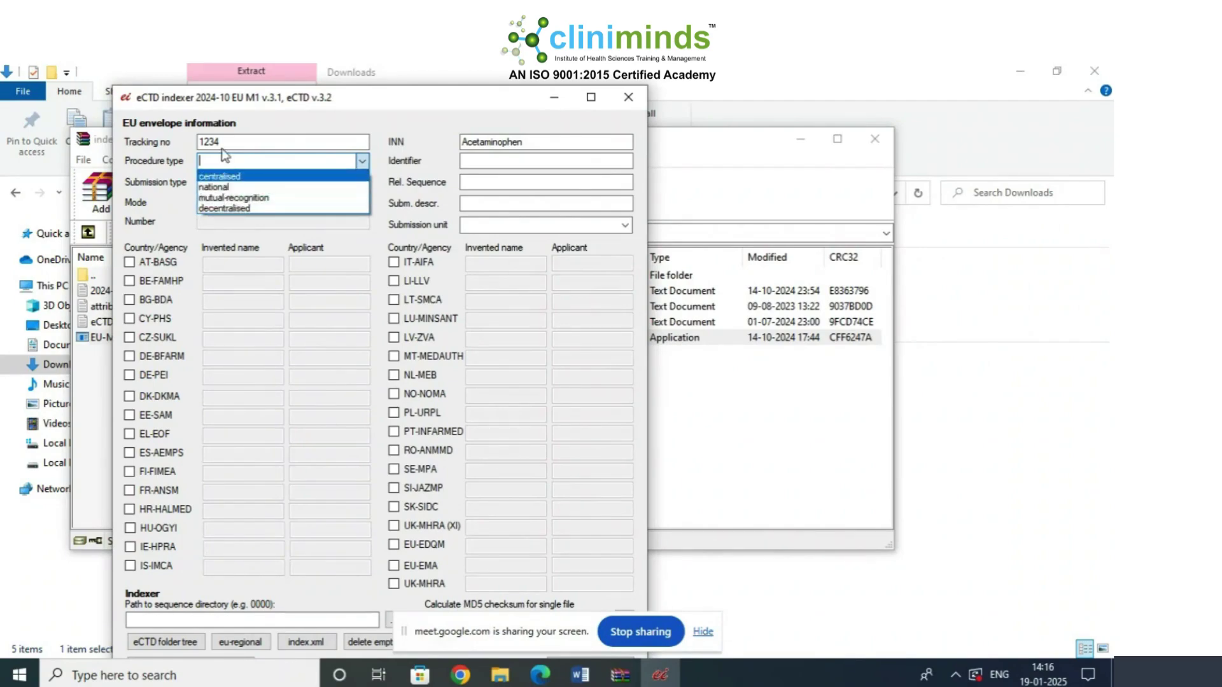
click(274, 187)
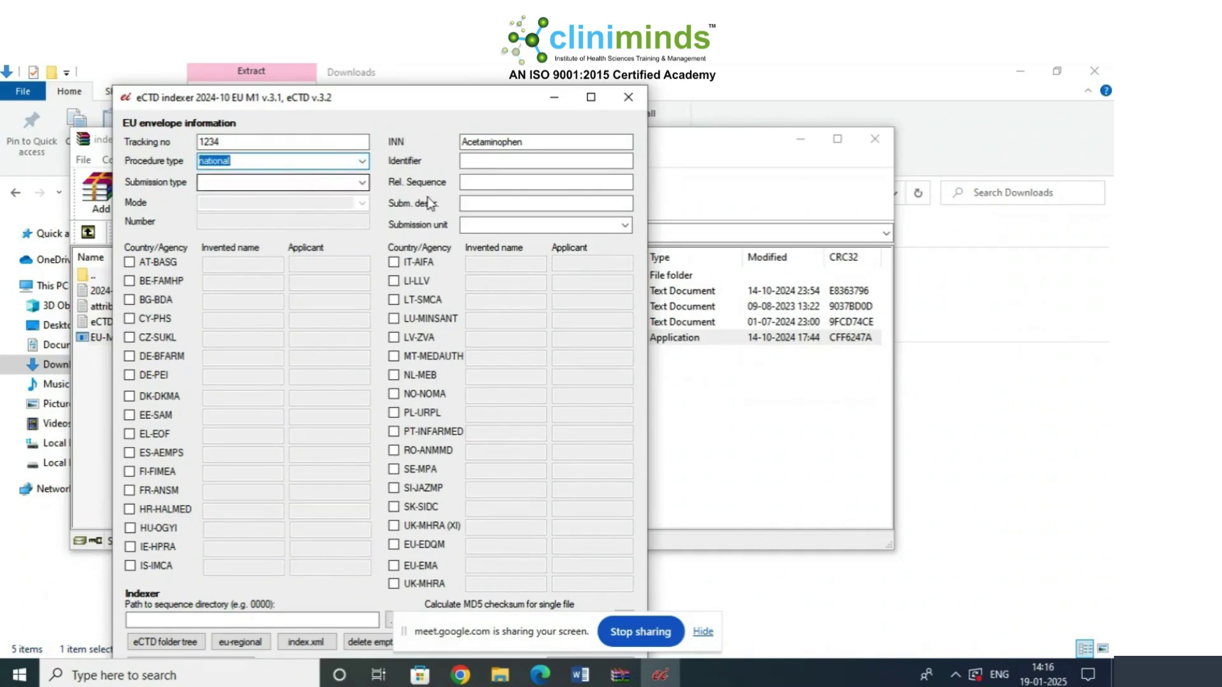
click(481, 162)
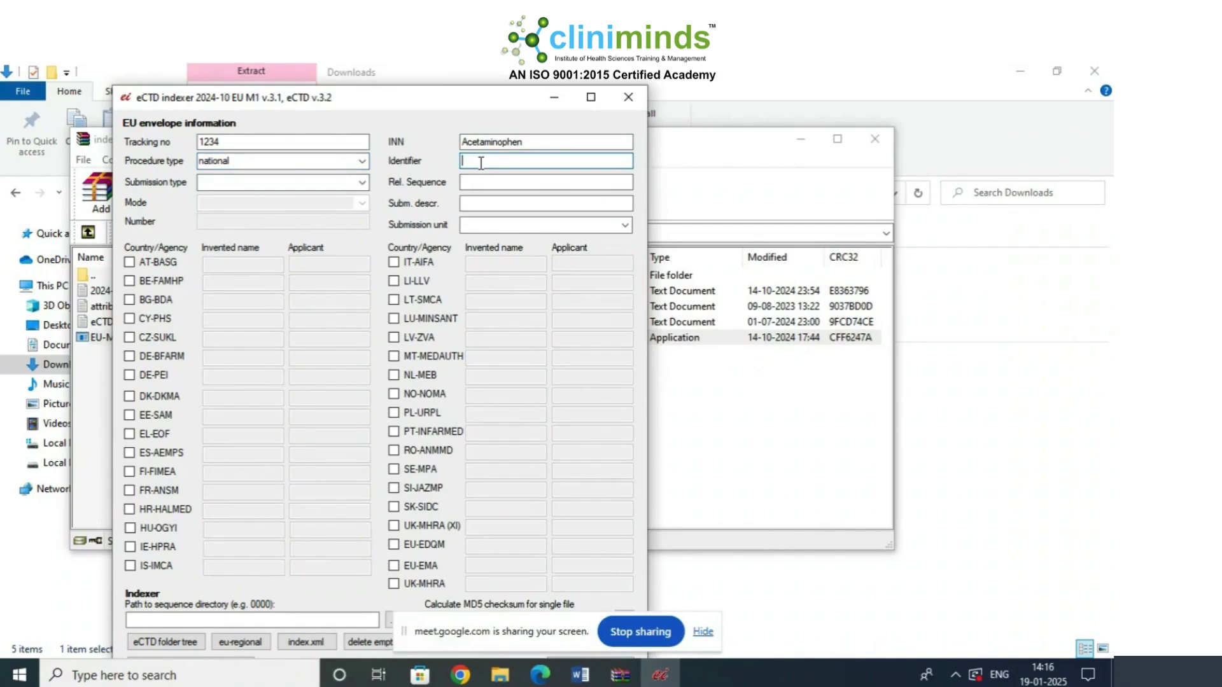
text(DE-12234)
Set the submission type to maa and the submission unit to initial
click(240, 182)
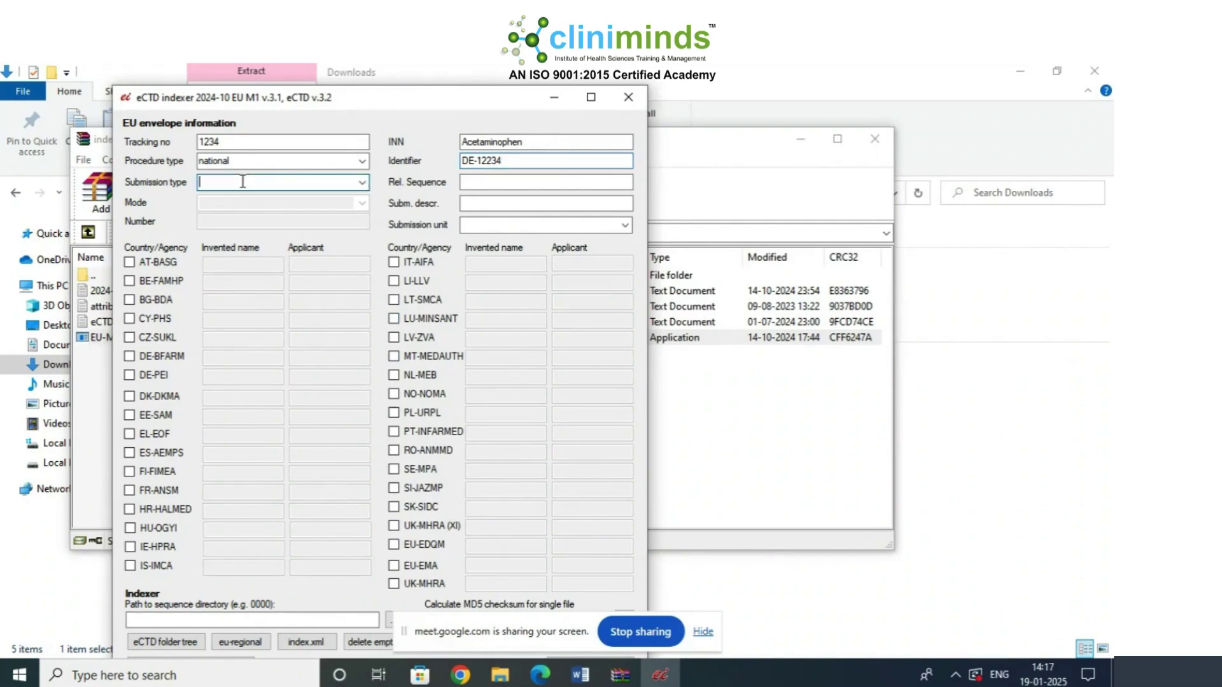
click(362, 184)
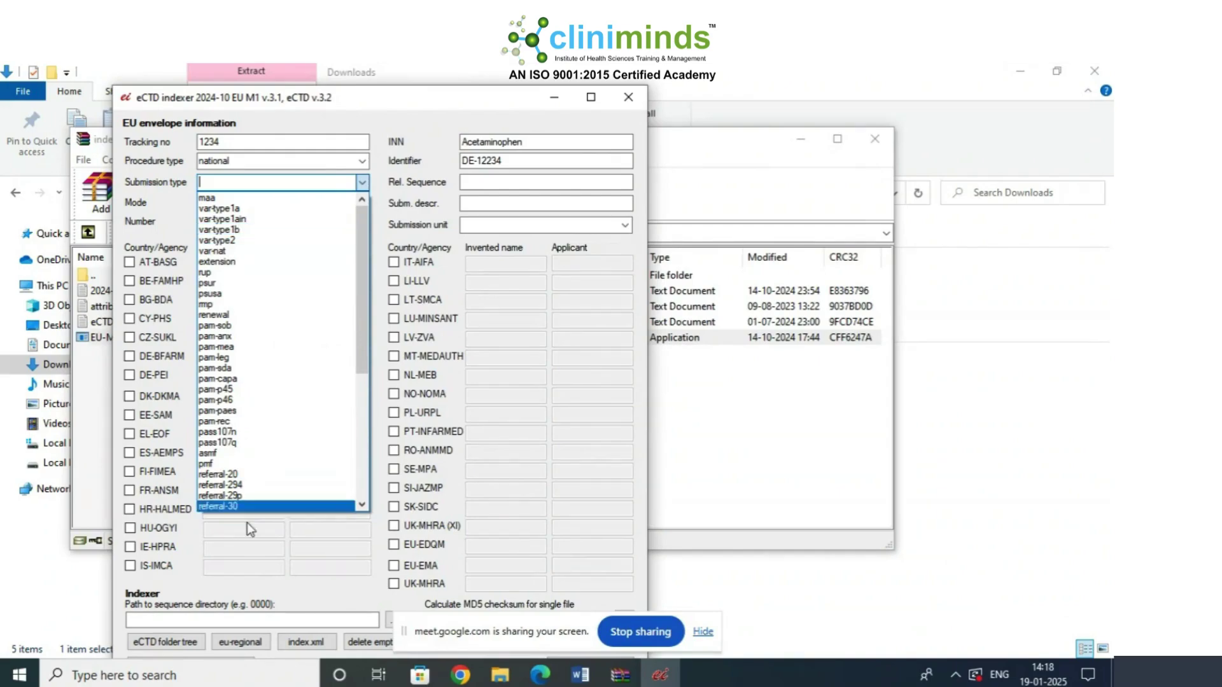
click(244, 202)
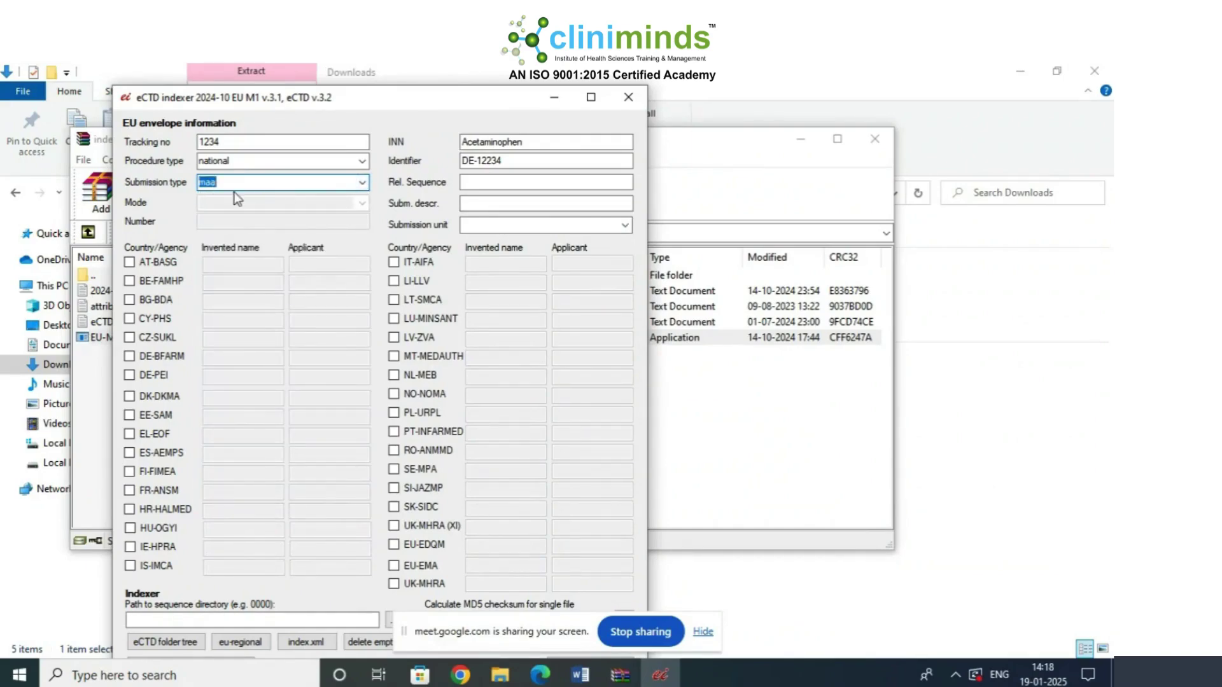
click(474, 183)
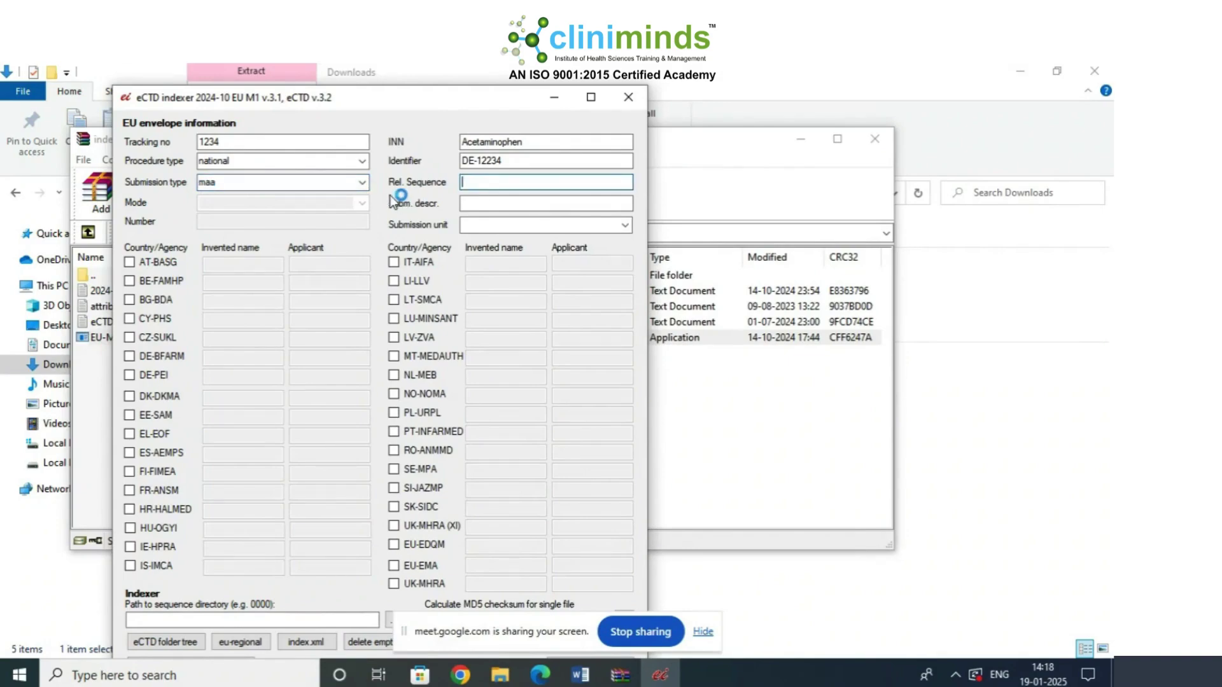
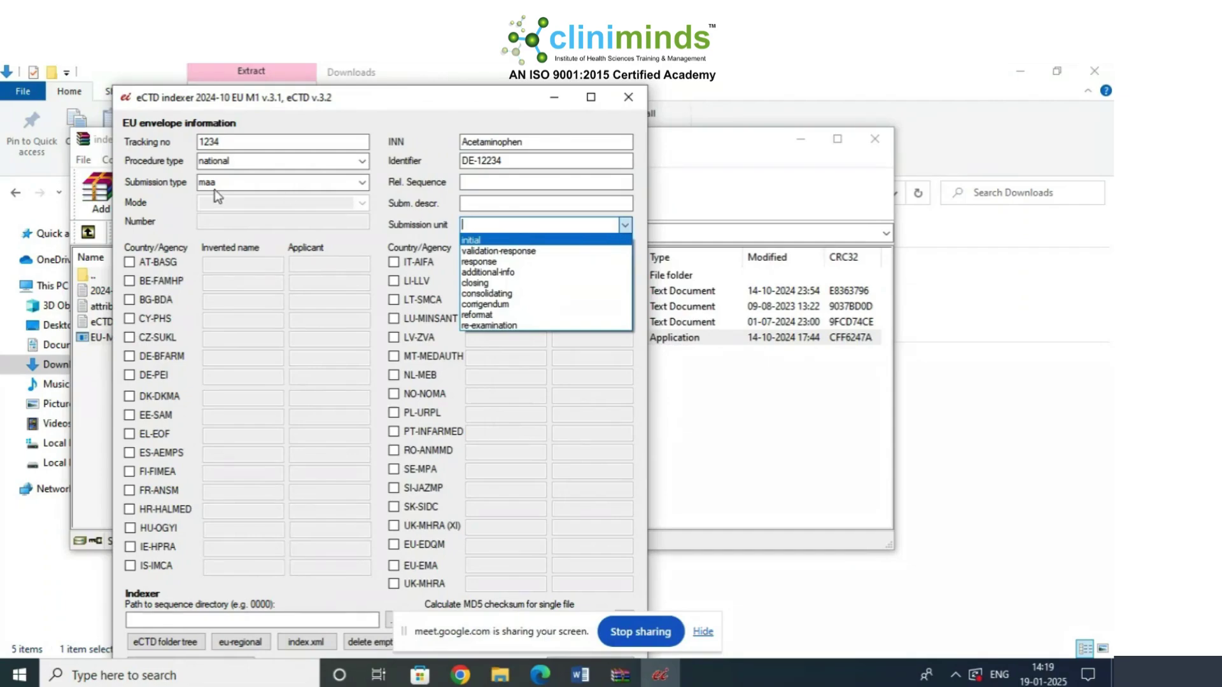
click(506, 240)
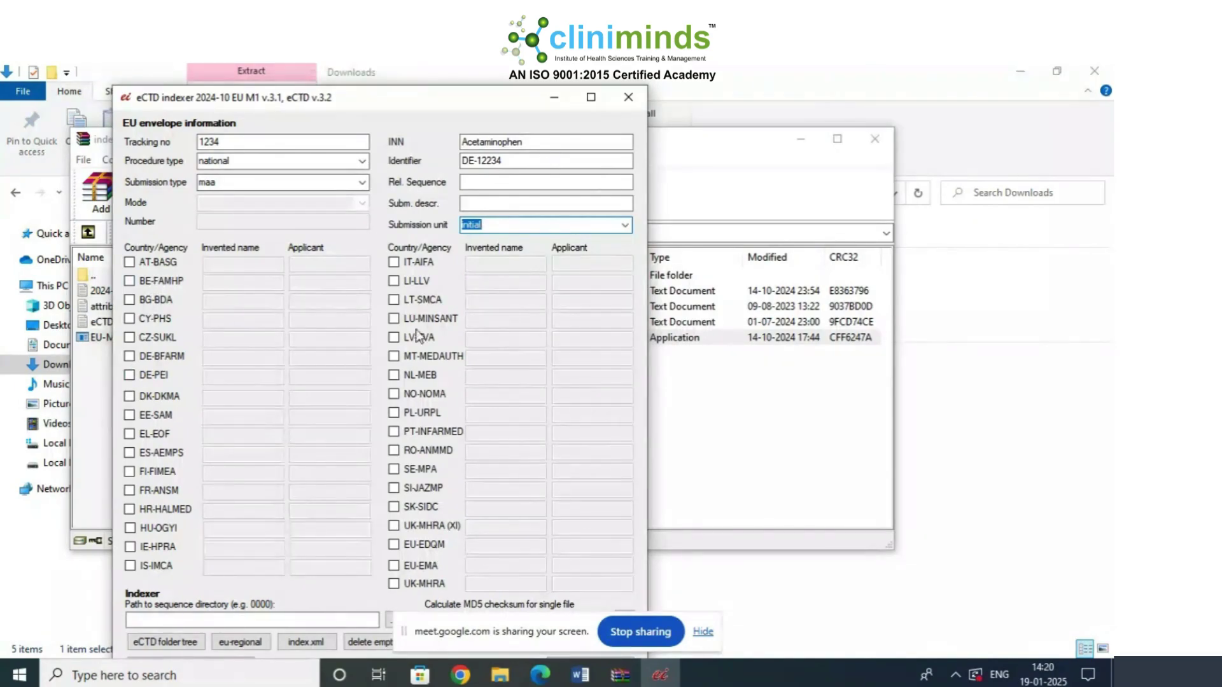
Enable the DE-BFARM agency with invented name Acetaminophen and applicant Cliniminds
click(129, 356)
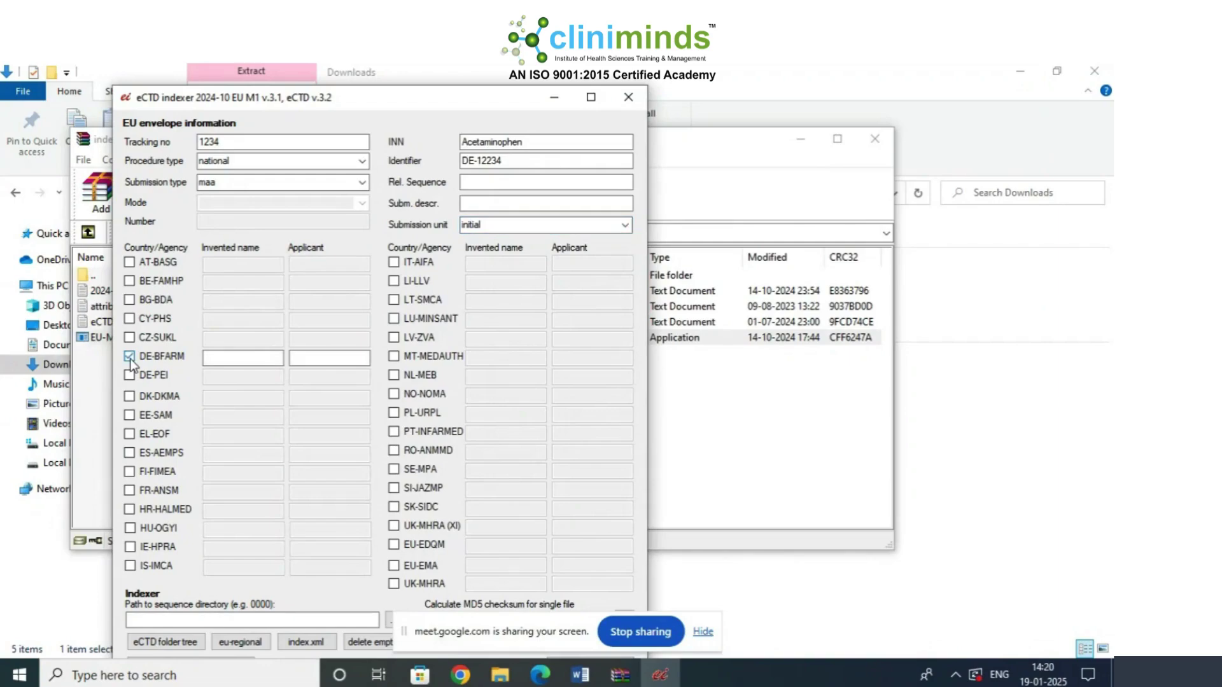
click(225, 358)
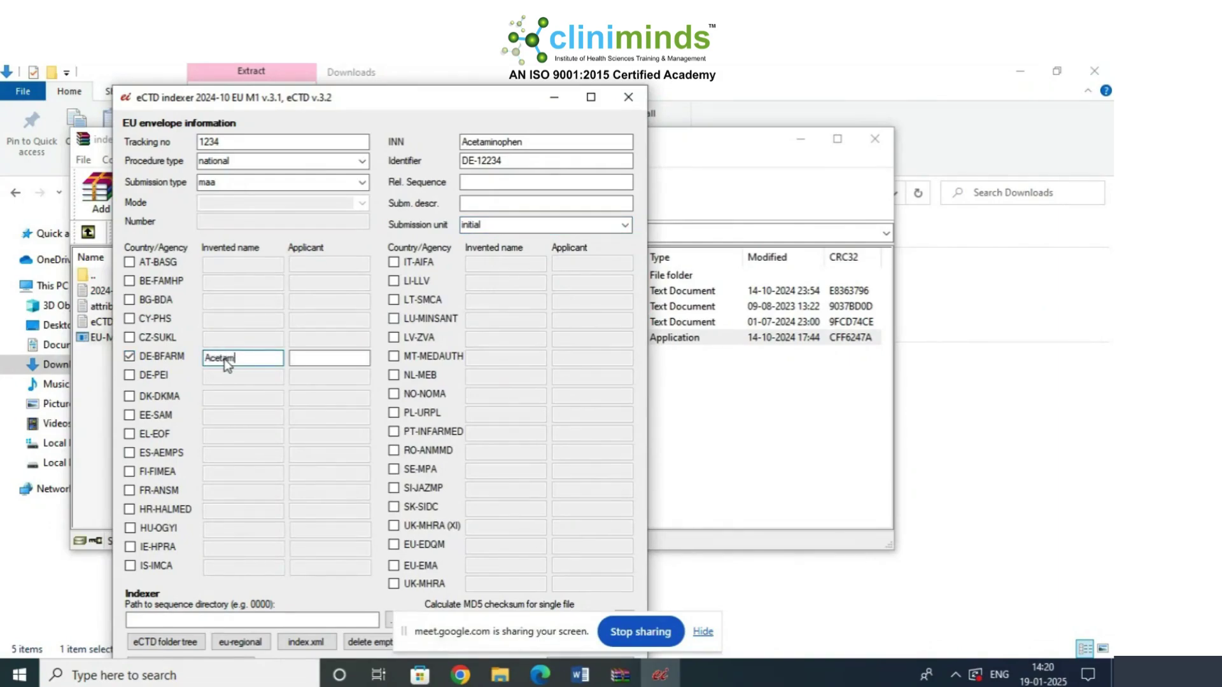
text(Acetaminophen)
click(344, 356)
text(Clinimin)
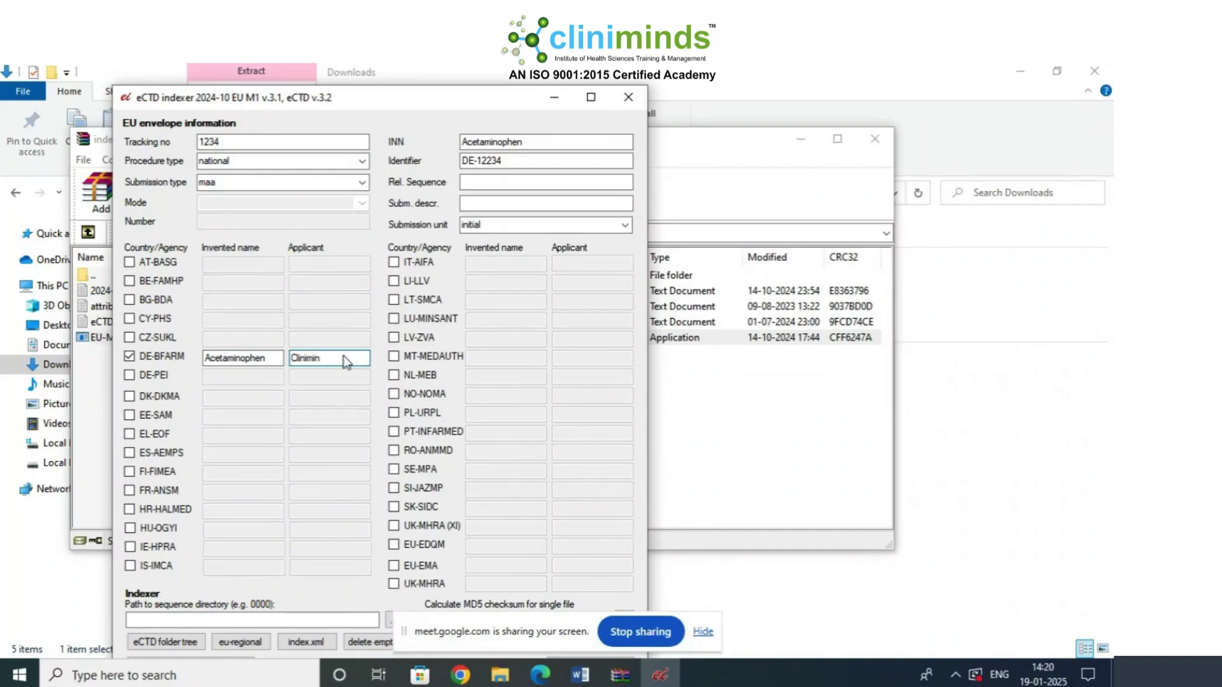
text(ds)
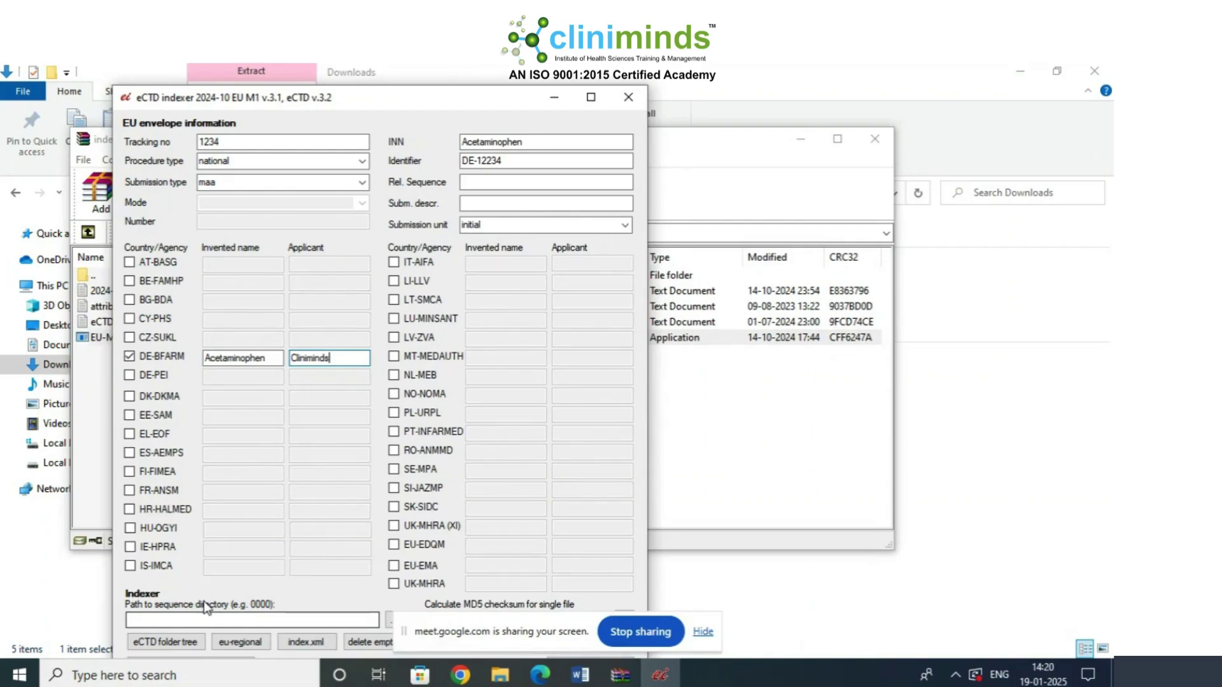
Switch to File Explorer and create a new folder in Downloads
key(alt+Tab)
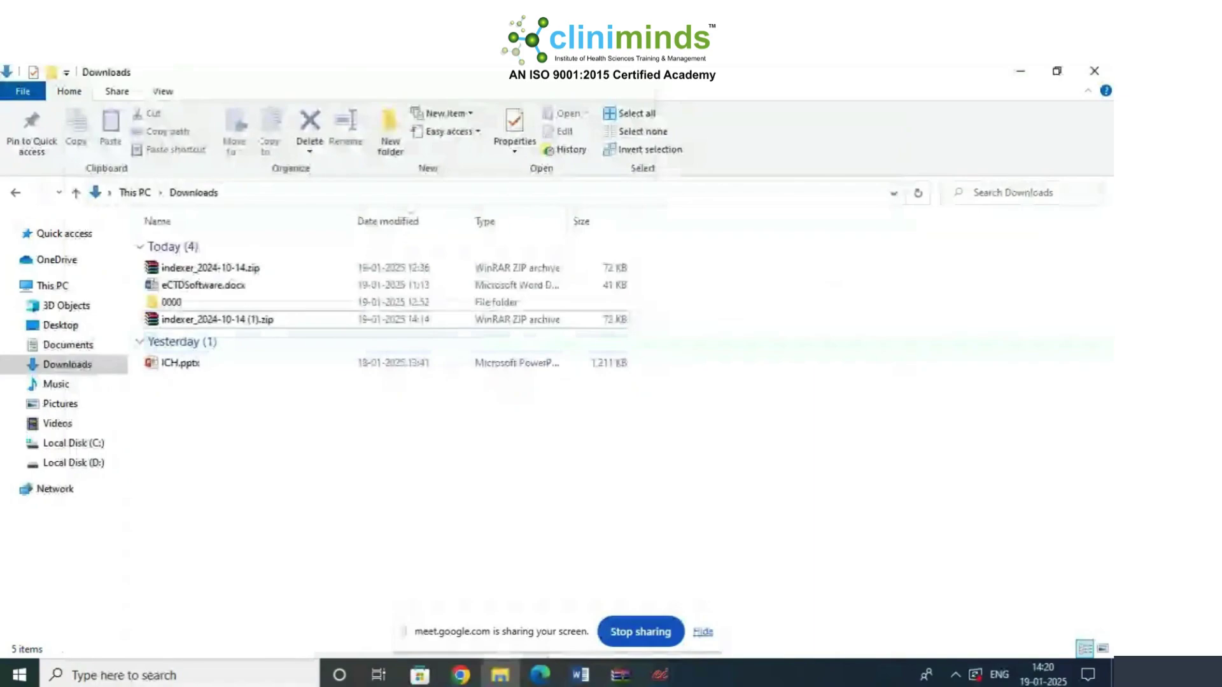
right_click(233, 413)
mouse_move(287, 609)
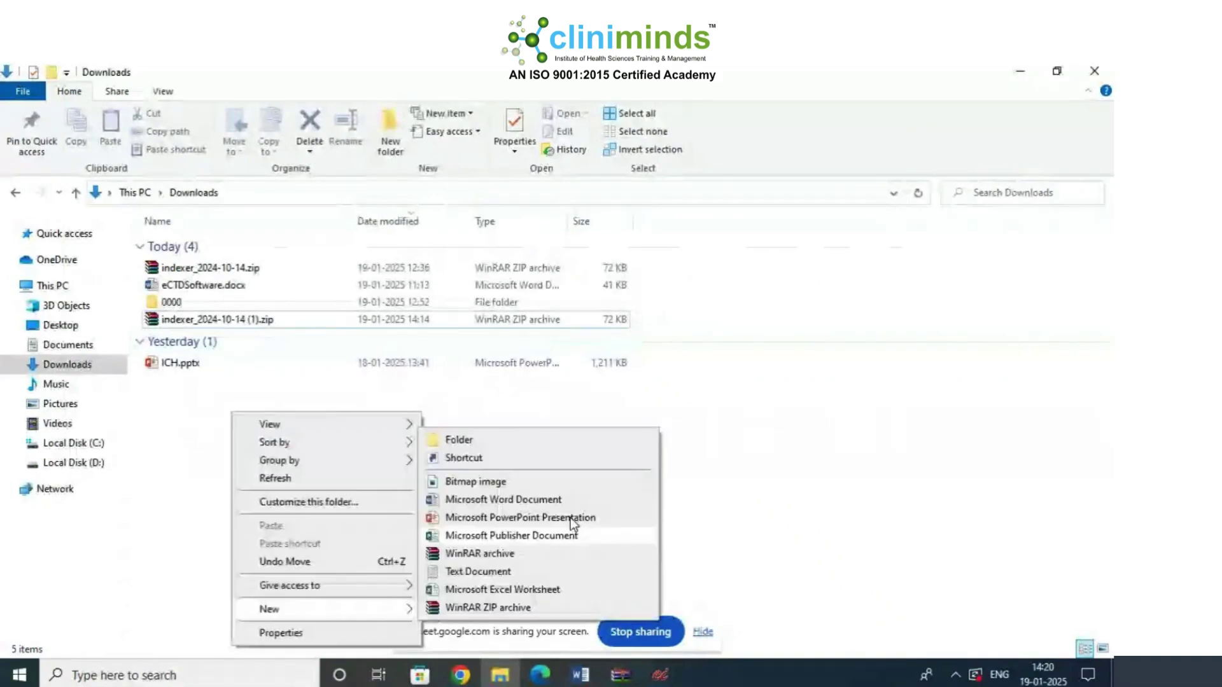
click(506, 440)
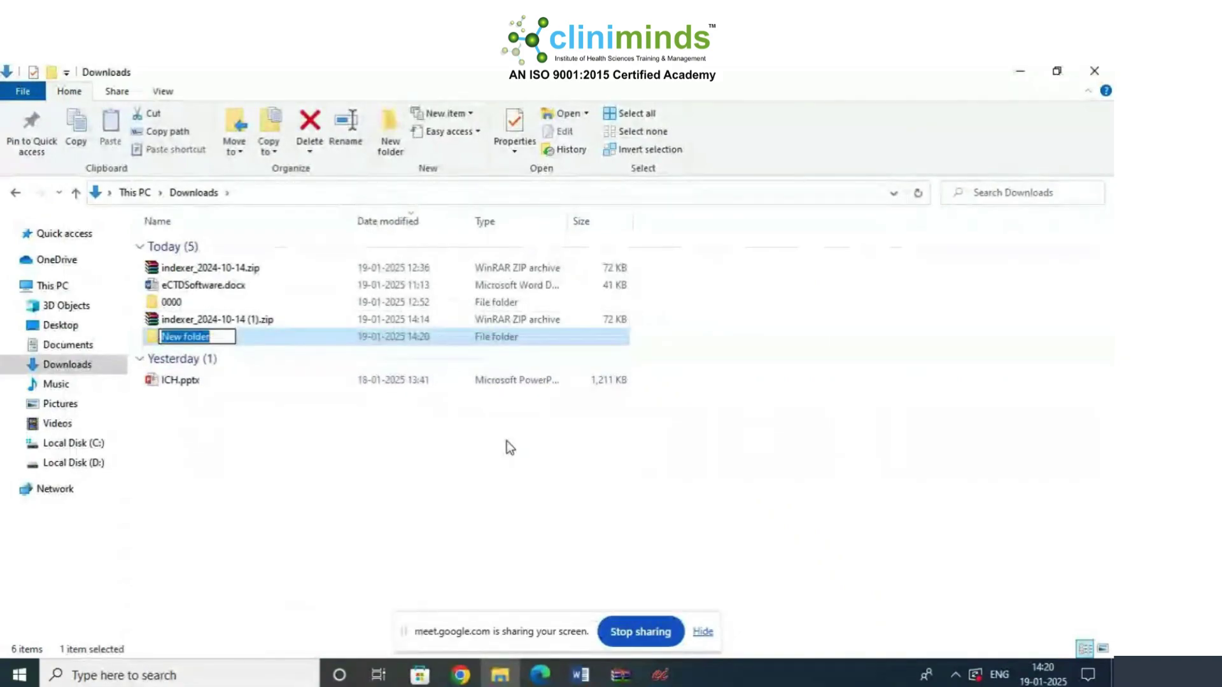
Try to name the new folder 0000, declining to merge it with the existing folder of that name
text(00)
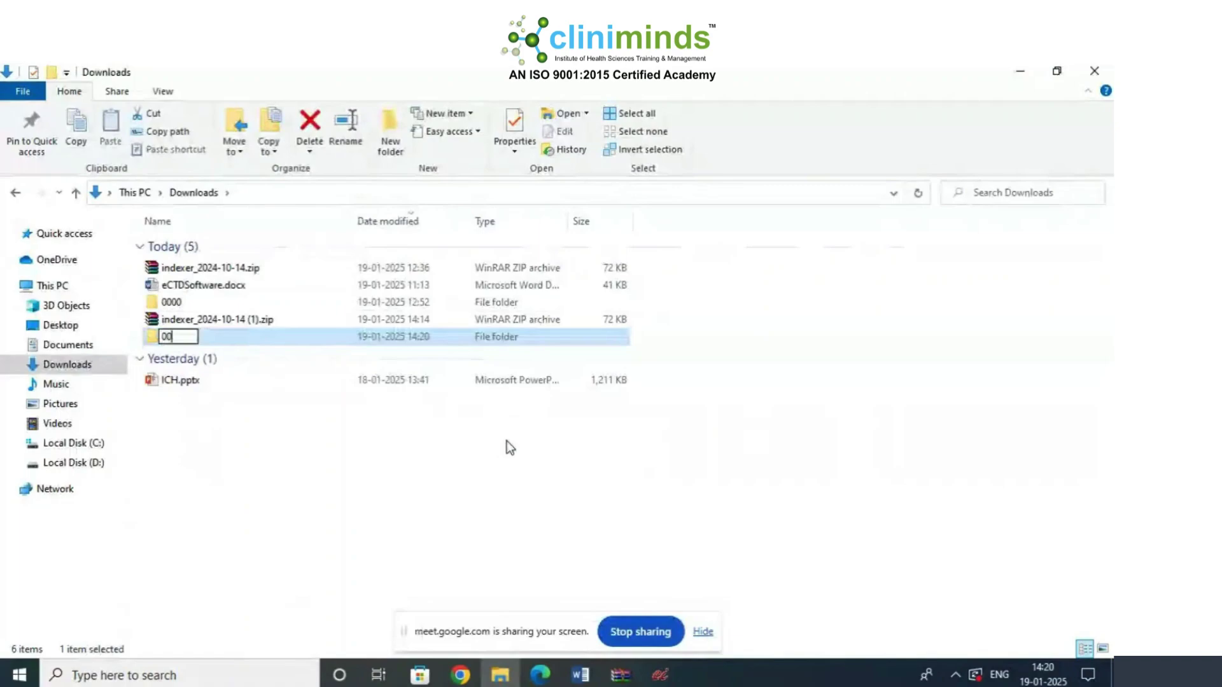
text(00)
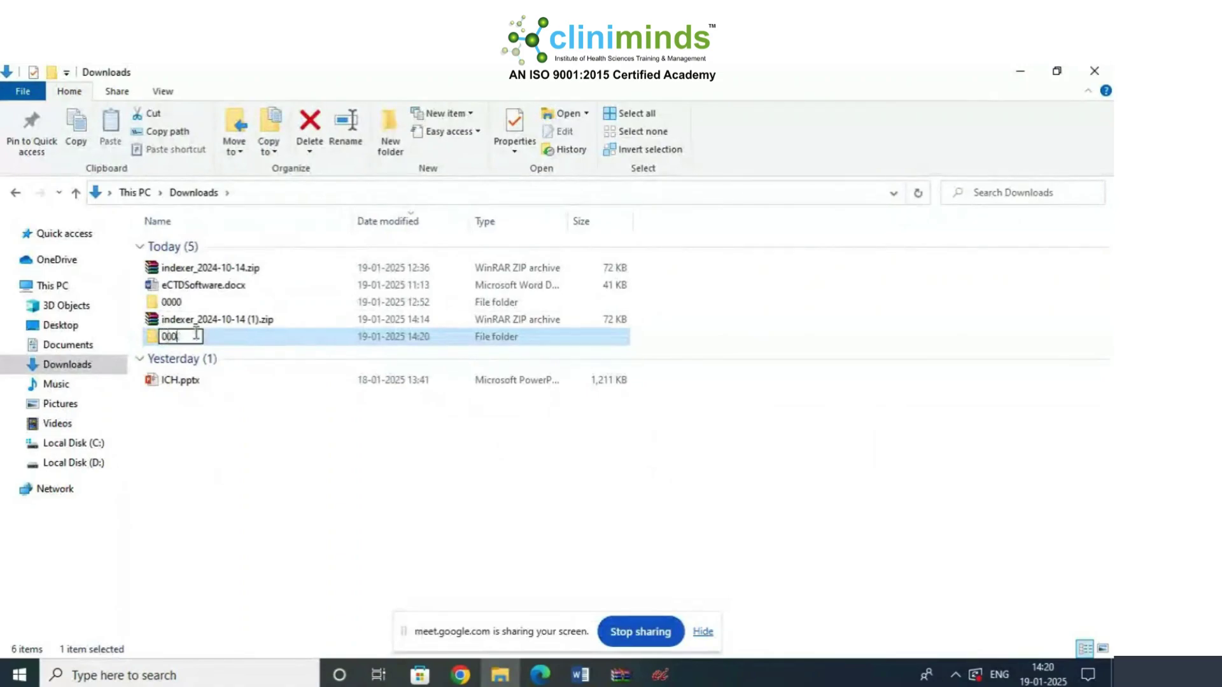
key(BackSpace)
text(1)
key(BackSpace)
text(2)
key(BackSpace)
text(3)
key(BackSpace)
key(BackSpace)
text(22)
key(BackSpace)
key(BackSpace)
text(00)
click(270, 535)
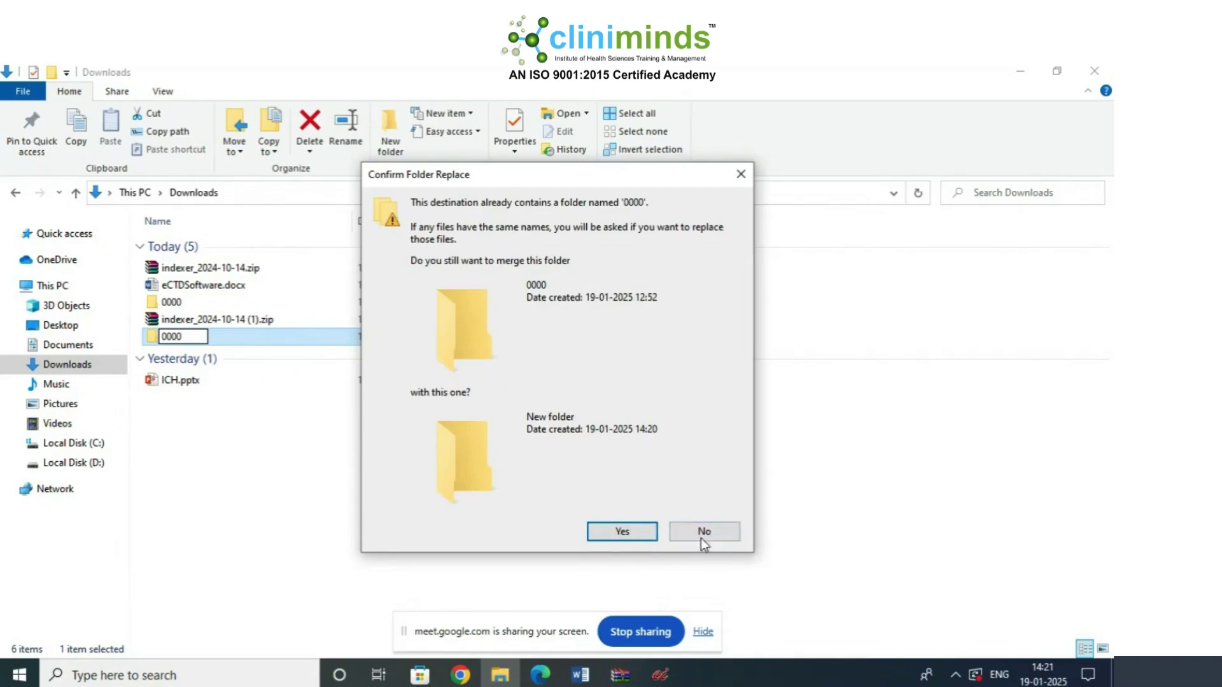
click(730, 533)
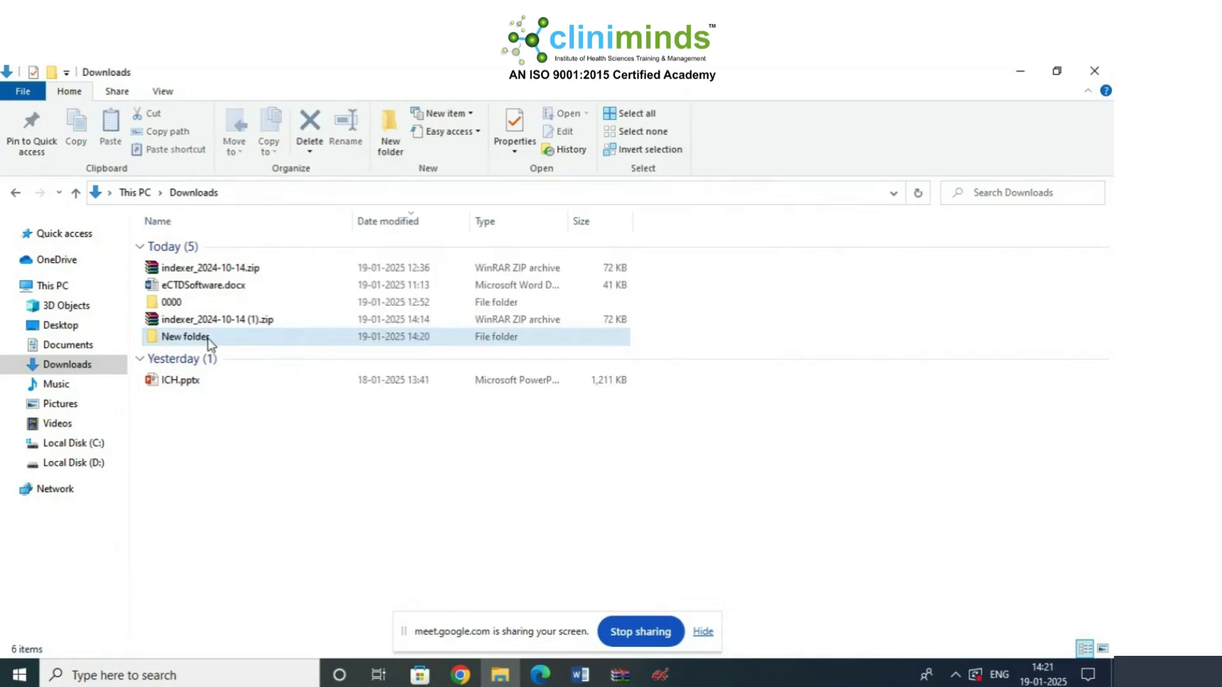
Check the contents of the existing 0000 folder and return to Downloads
right_click(179, 339)
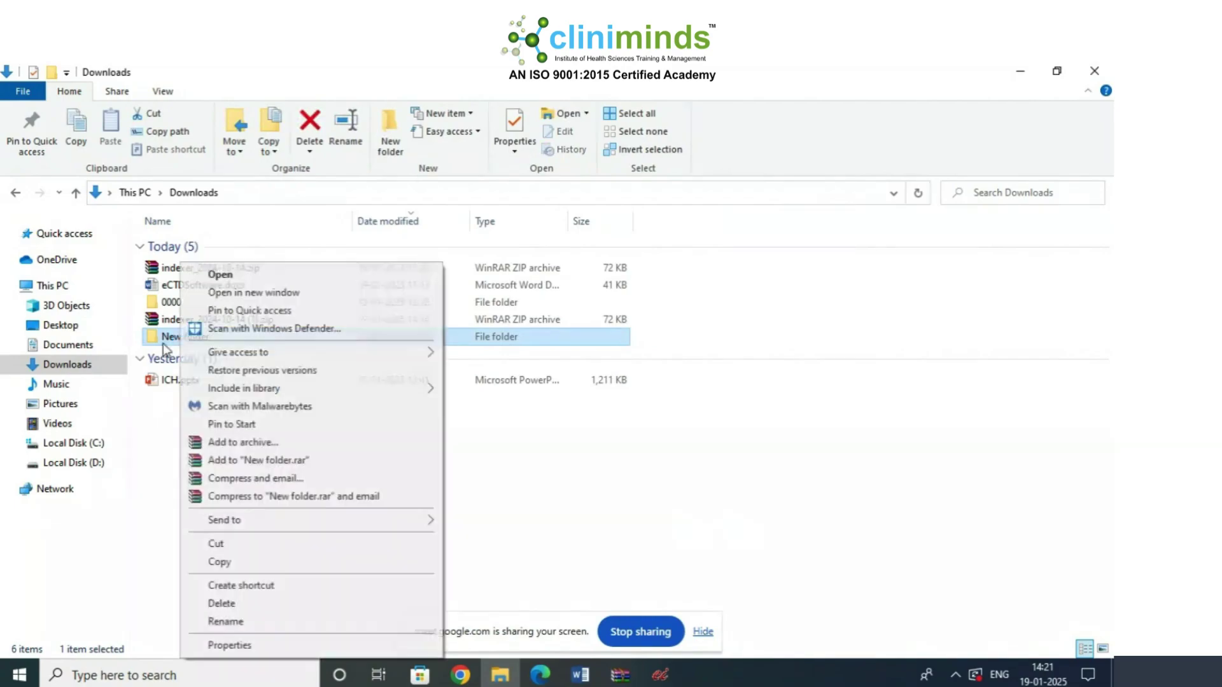
click(177, 306)
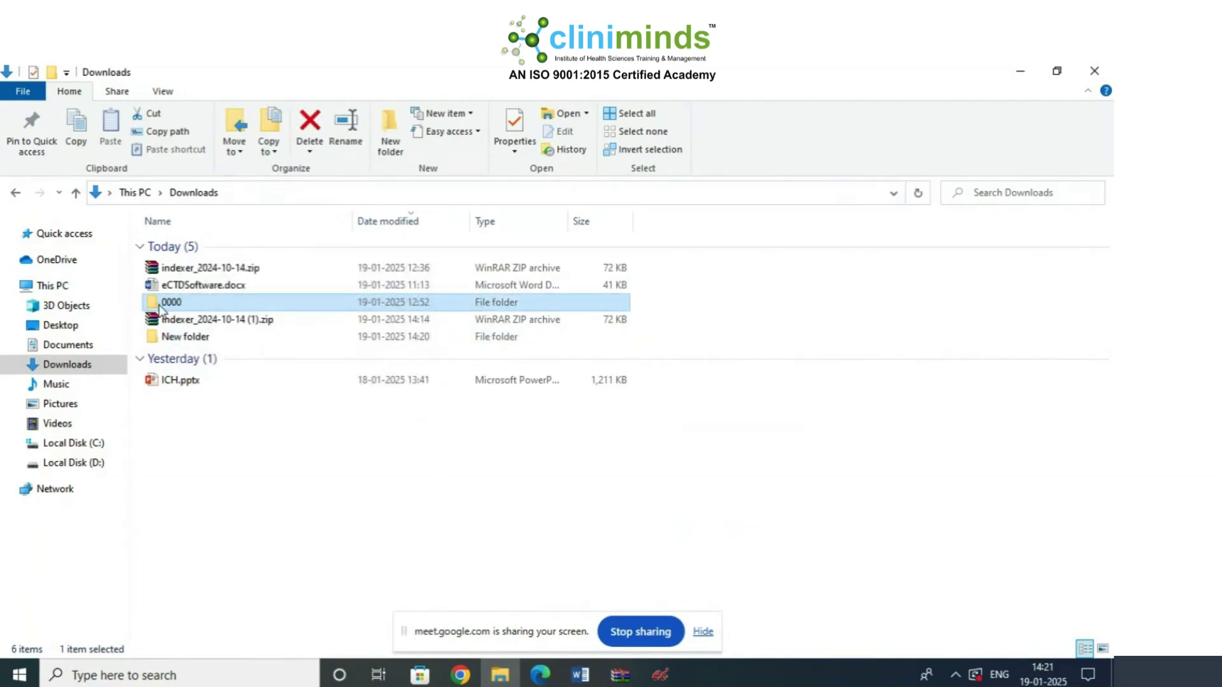
double_click(228, 308)
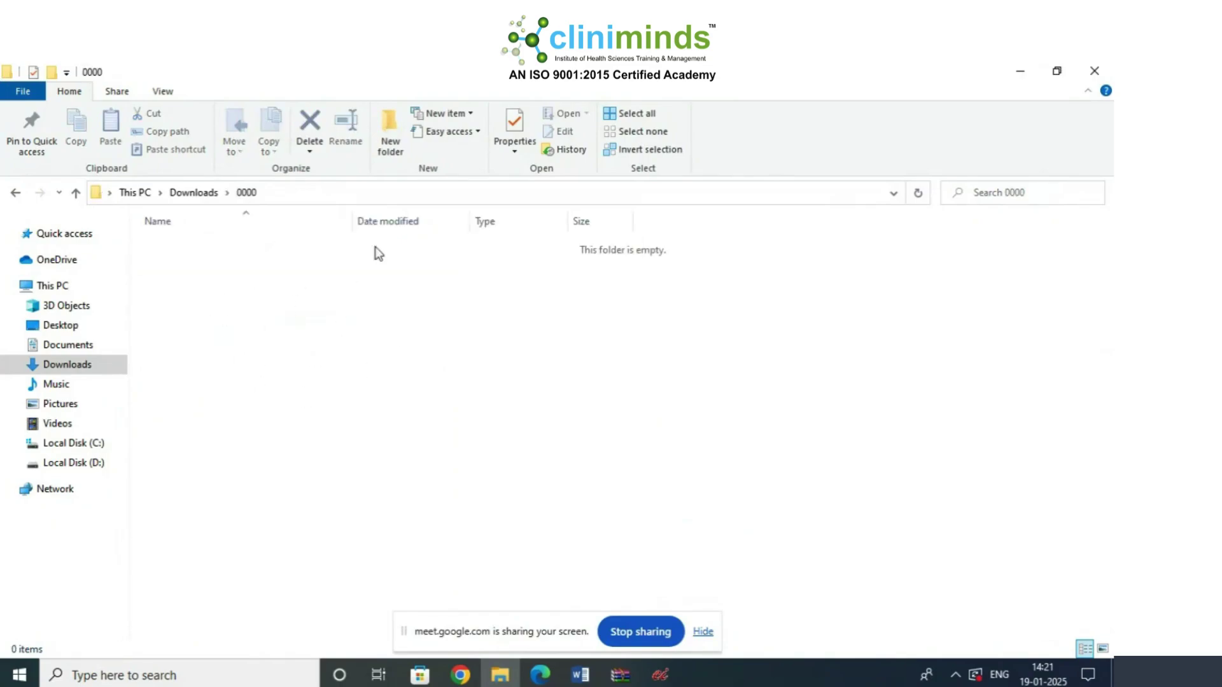
click(194, 193)
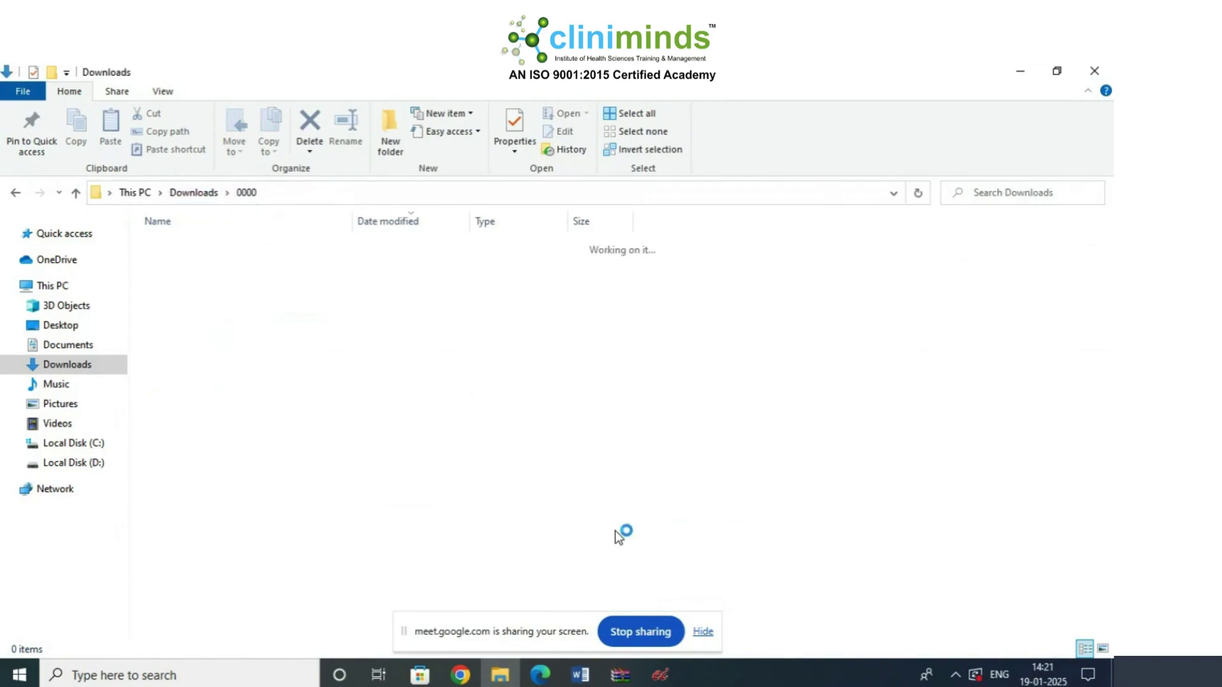
Switch back to the eCTD indexer, maximize its window and set the sequence directory path to the 0000 folder in Downloads
click(620, 675)
click(660, 674)
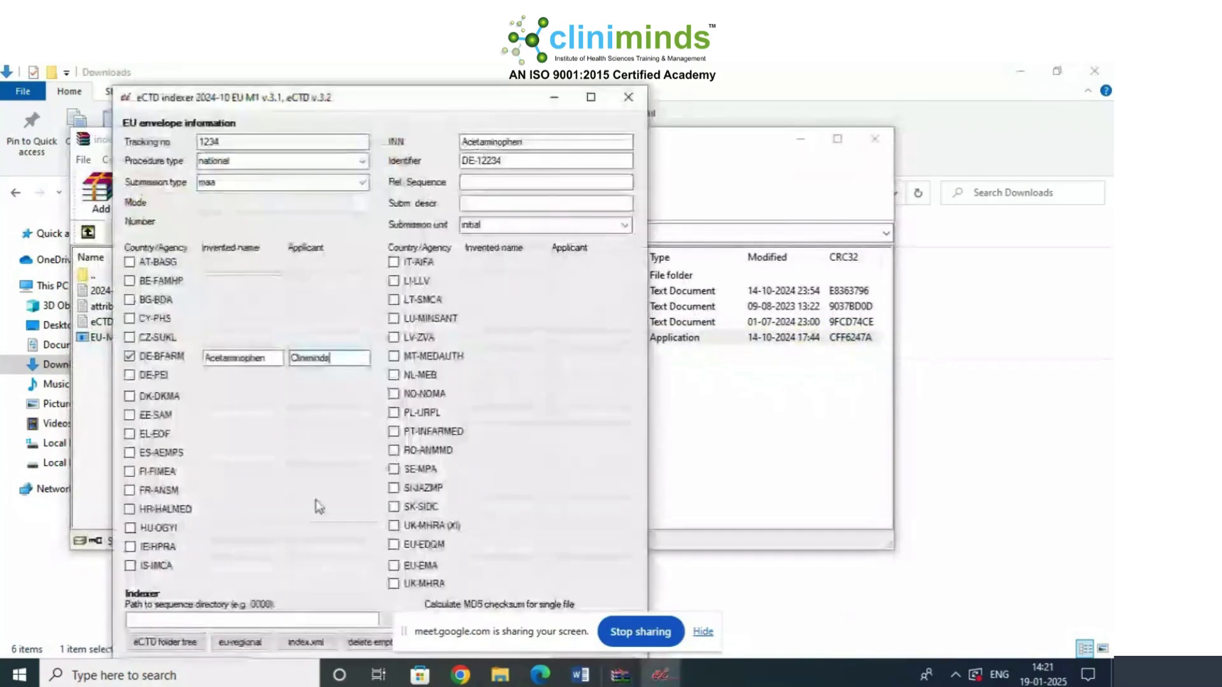
double_click(400, 101)
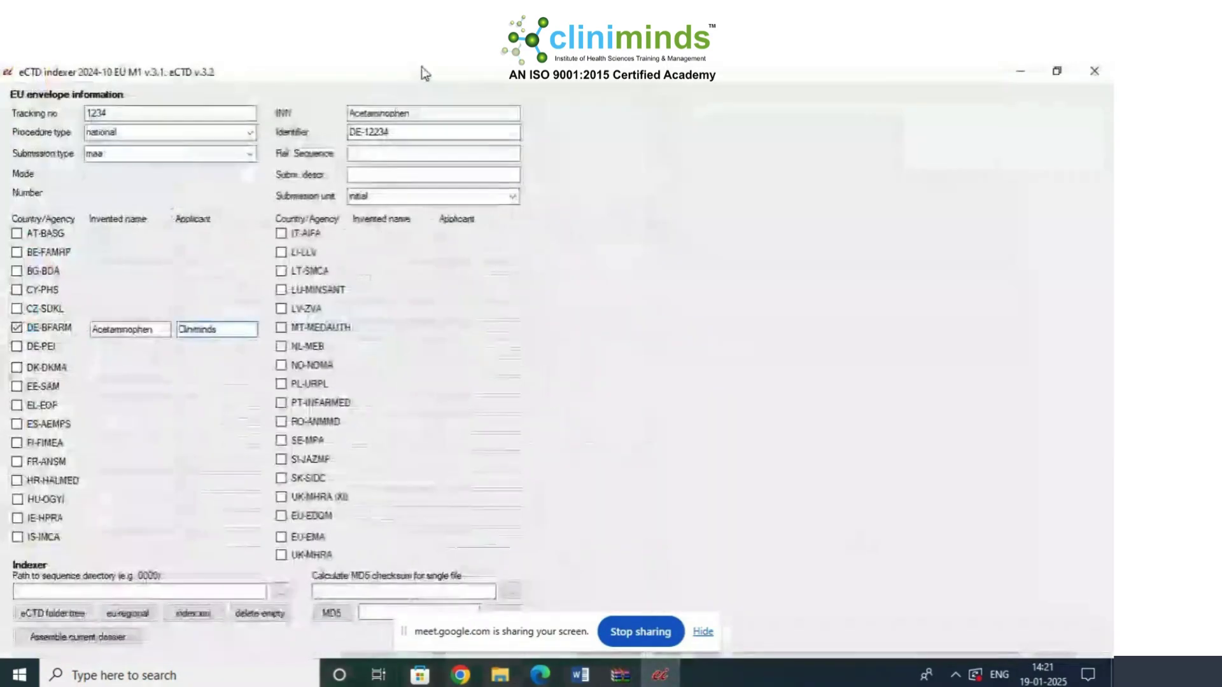
click(280, 591)
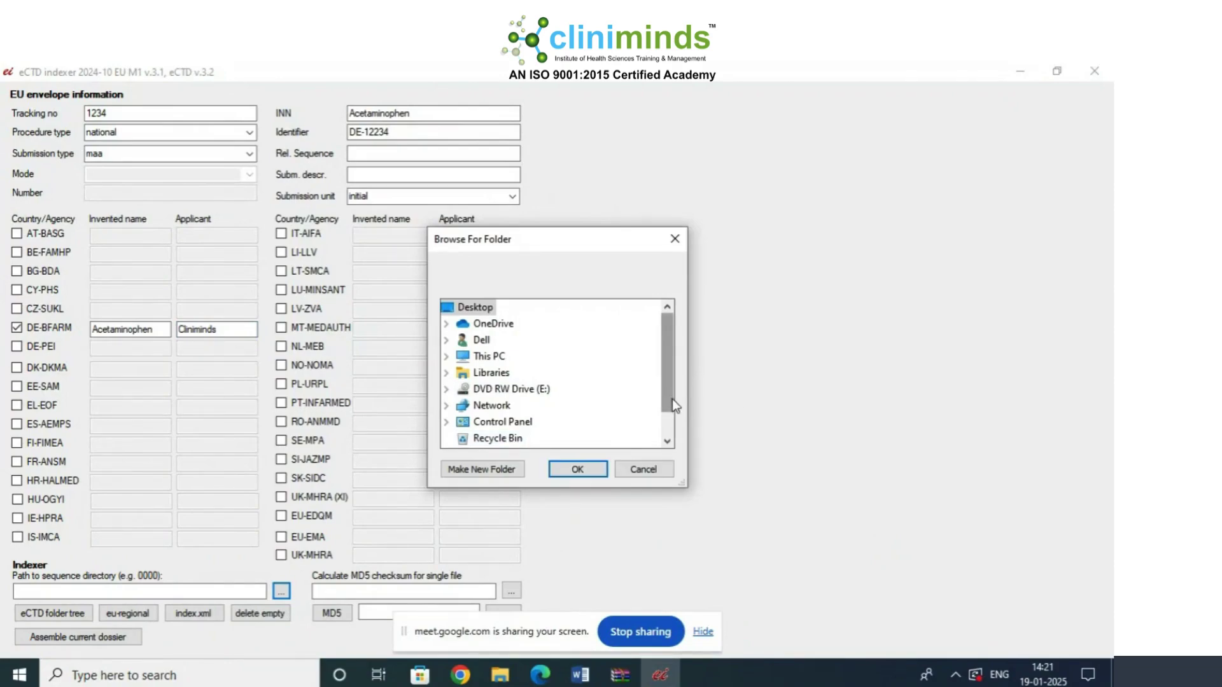
click(655, 378)
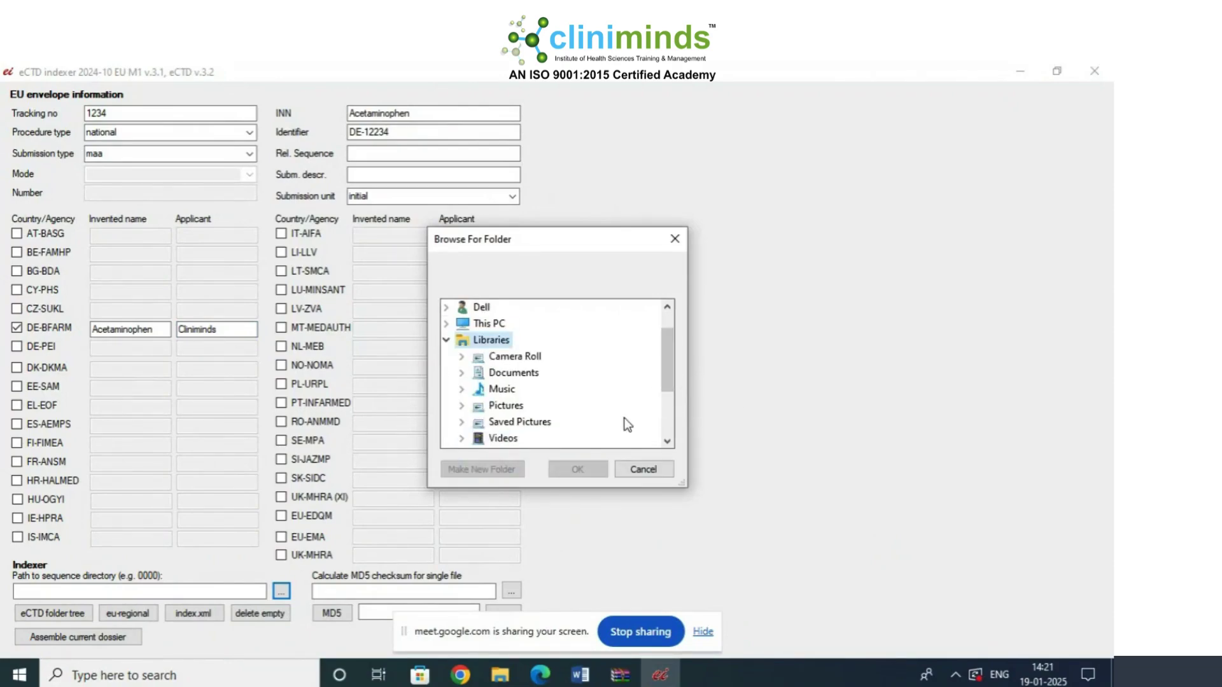
scroll(666, 368, up, 1)
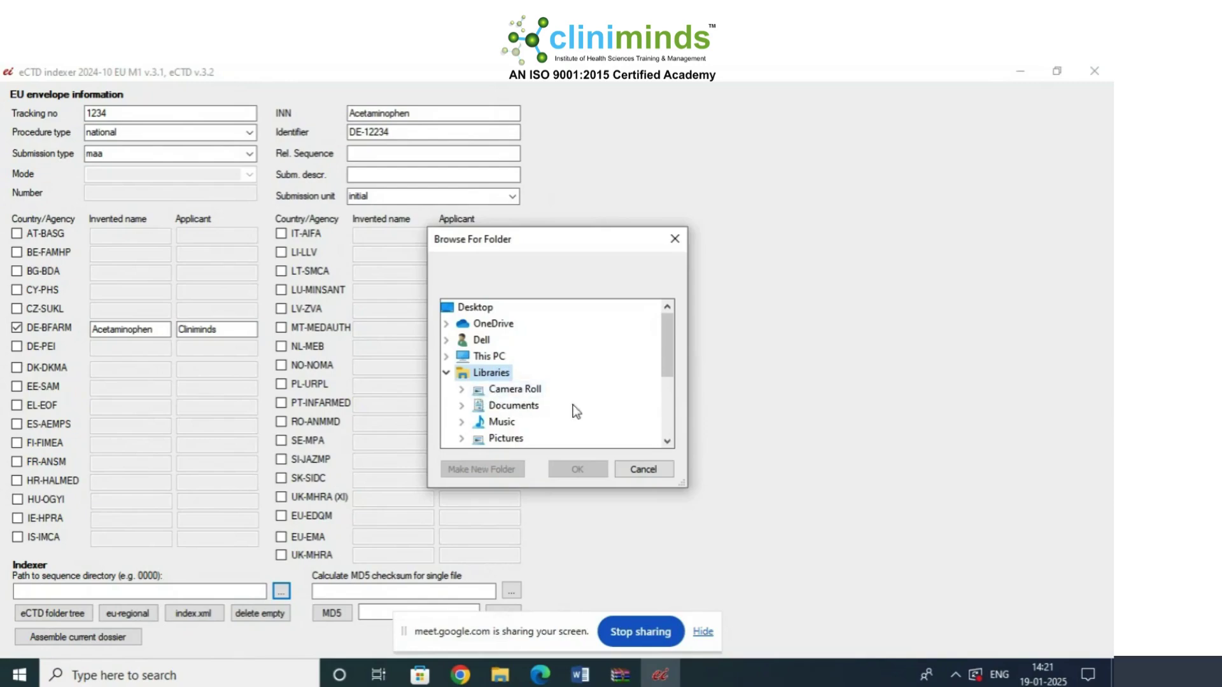
click(489, 357)
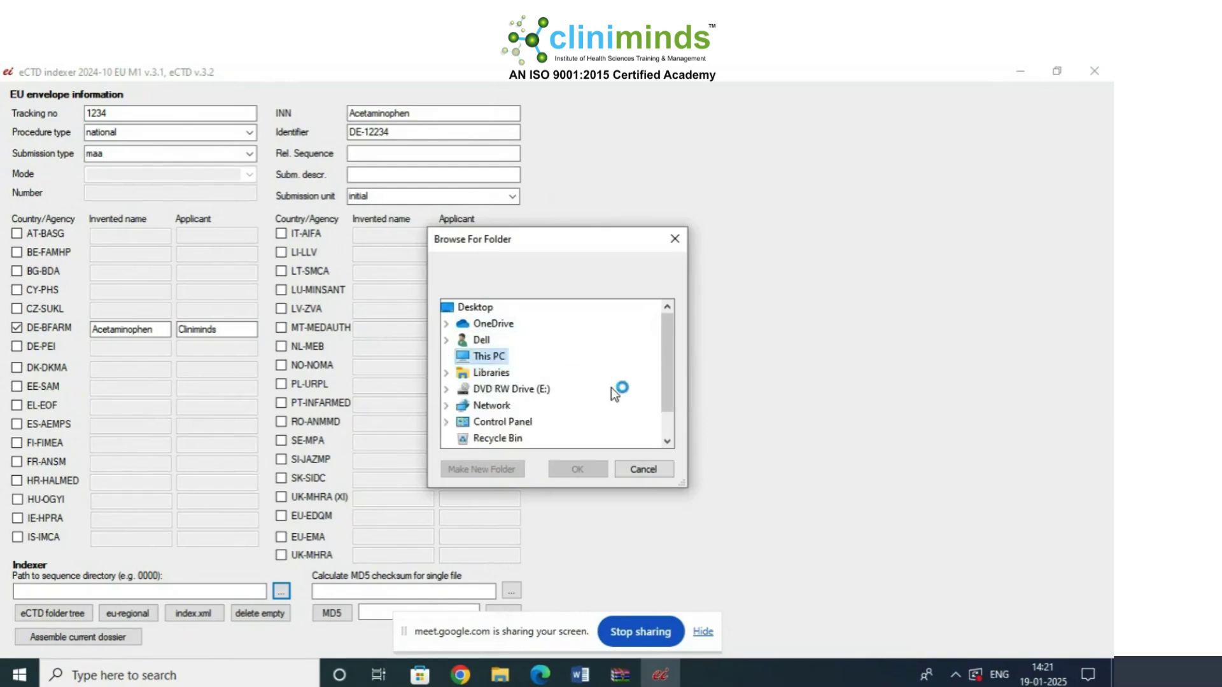
double_click(513, 373)
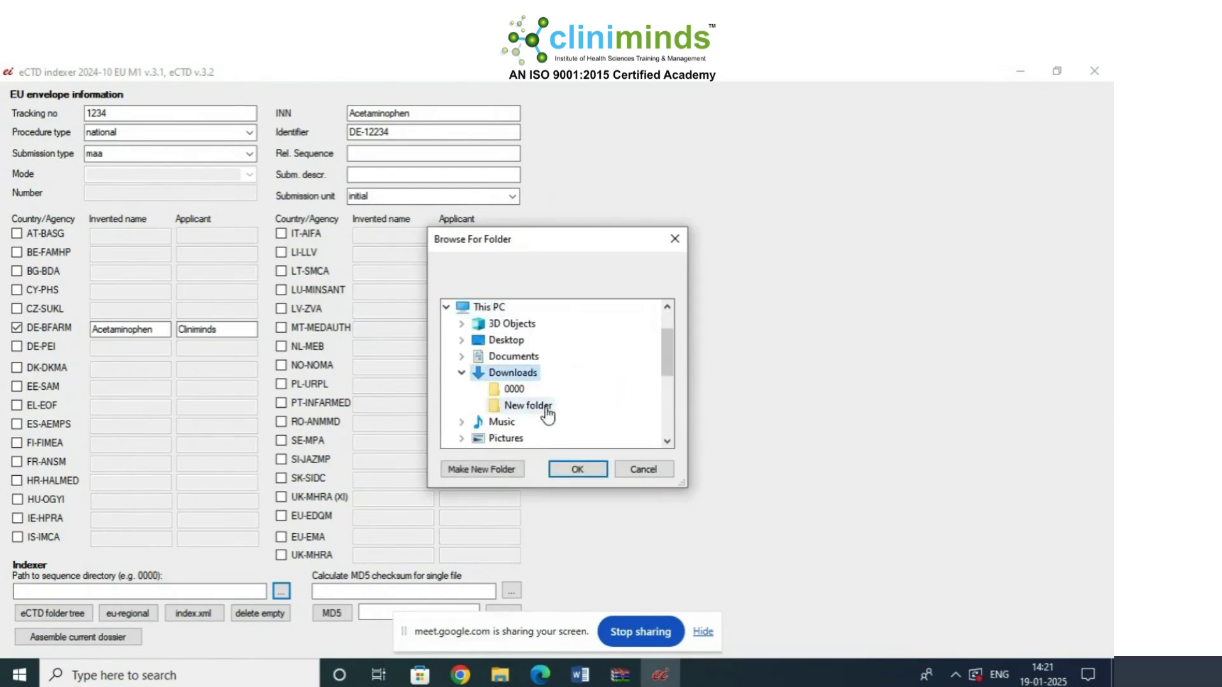
click(513, 389)
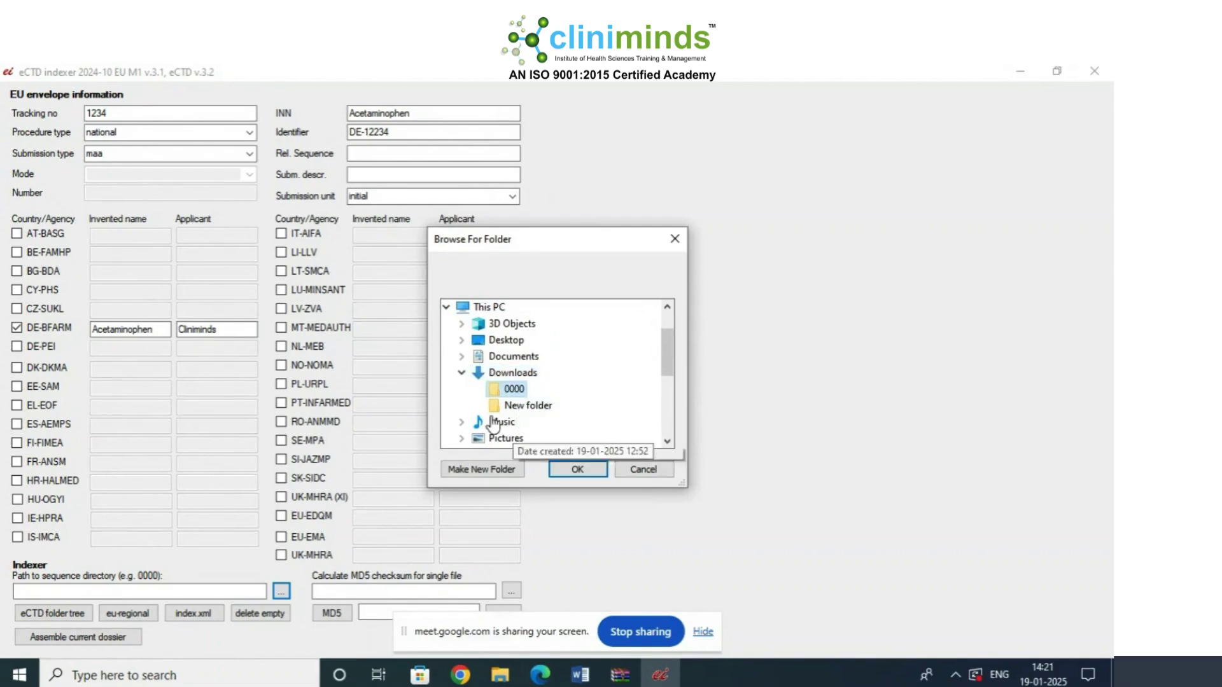
click(584, 476)
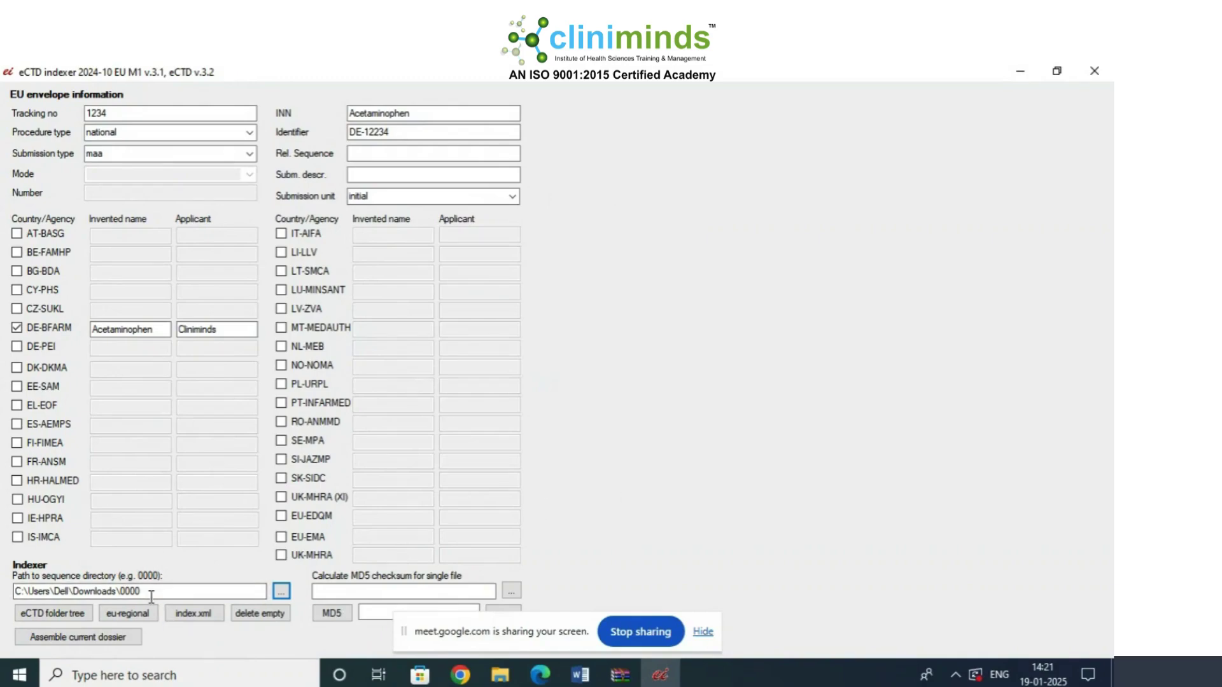
Generate the eCTD folder tree in the 0000 sequence directory and open that directory in File Explorer
click(44, 612)
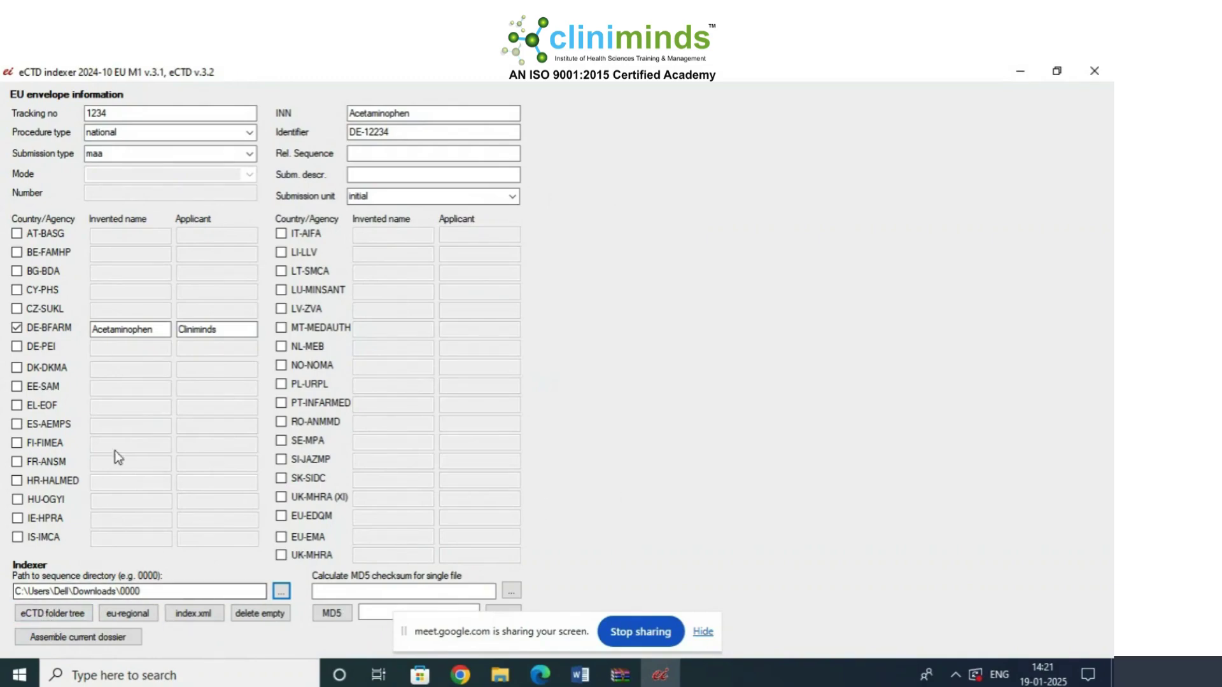
click(49, 613)
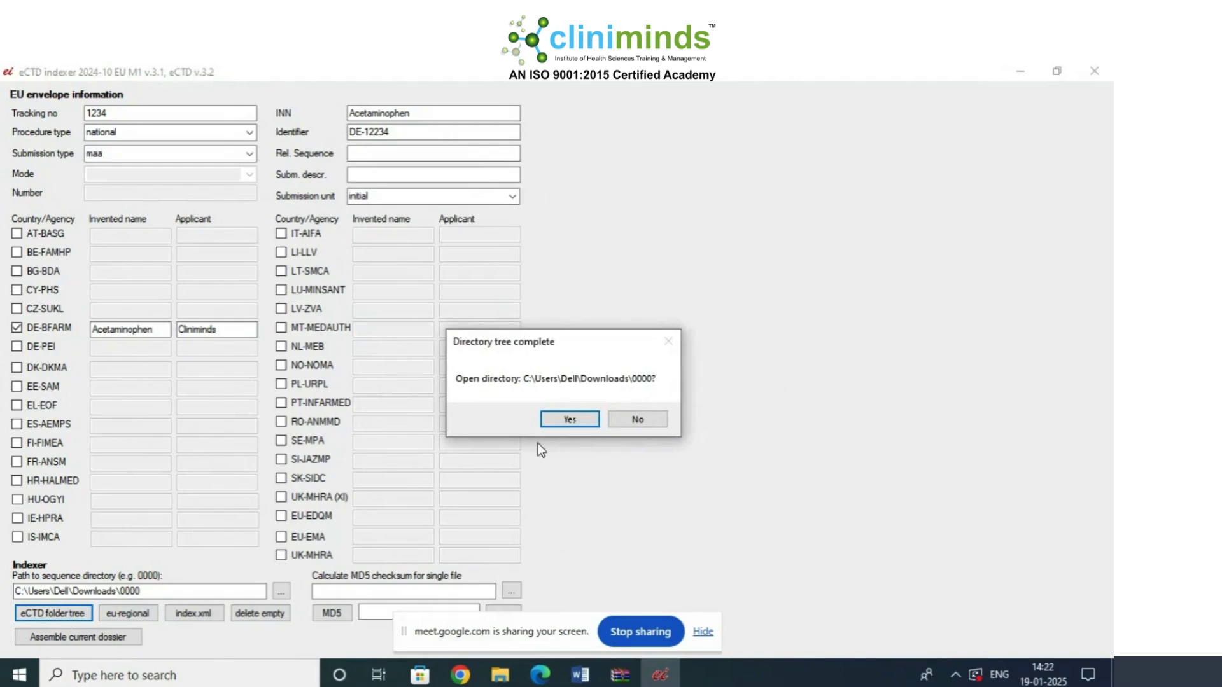
click(570, 420)
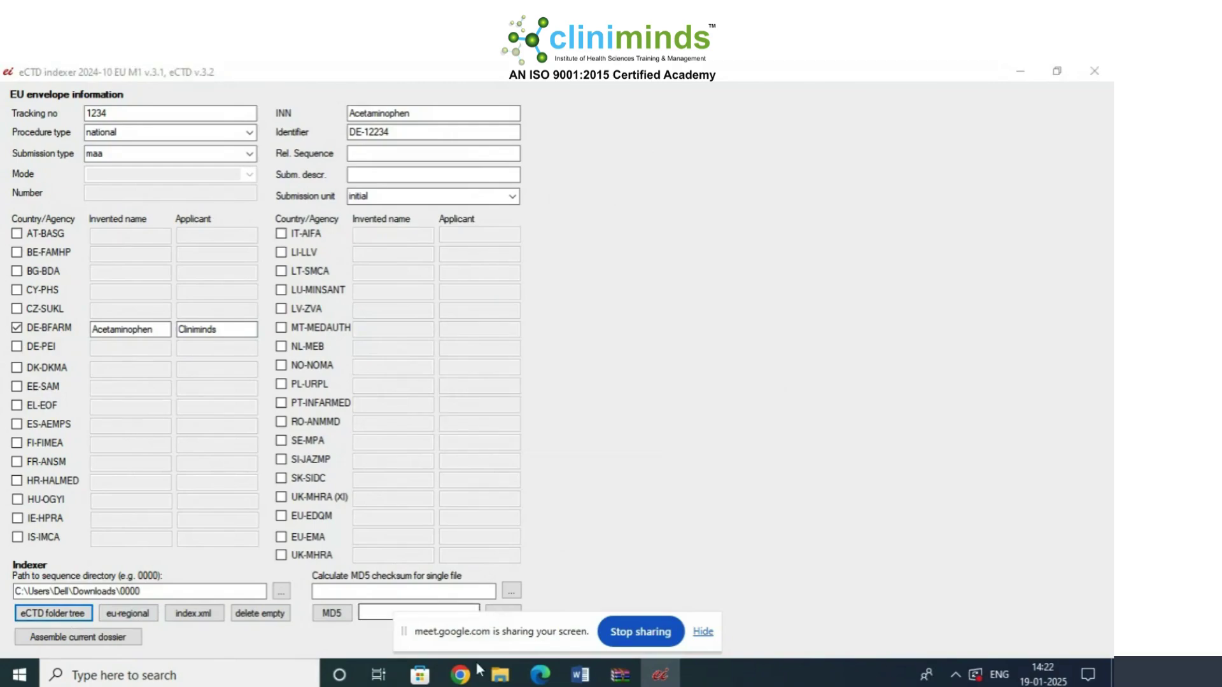
click(501, 675)
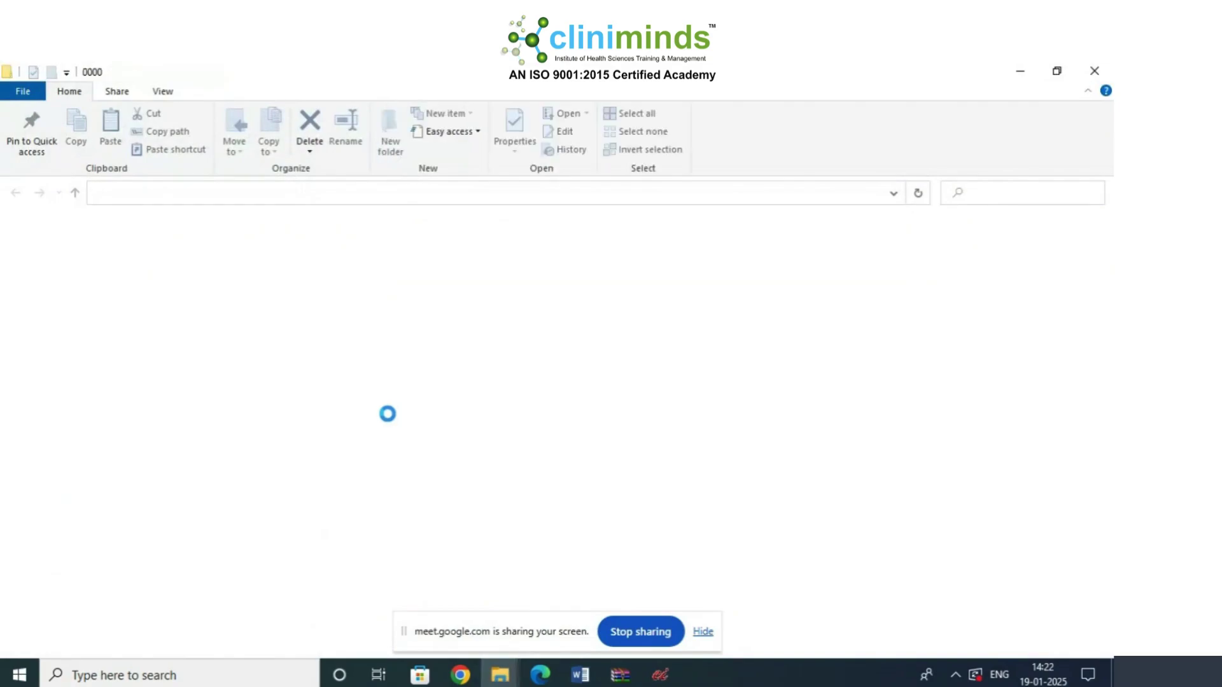